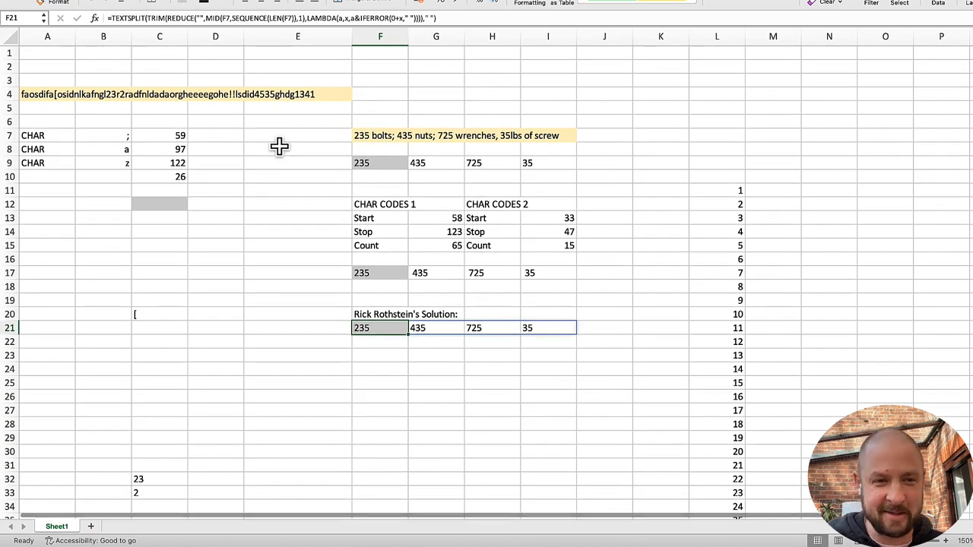
Step: Compare the TEXTSPLIT number-extraction formulas in cells F9 and F17, including the helper number list in column L
{"action": "left_click", "coordinate": [383, 164]}
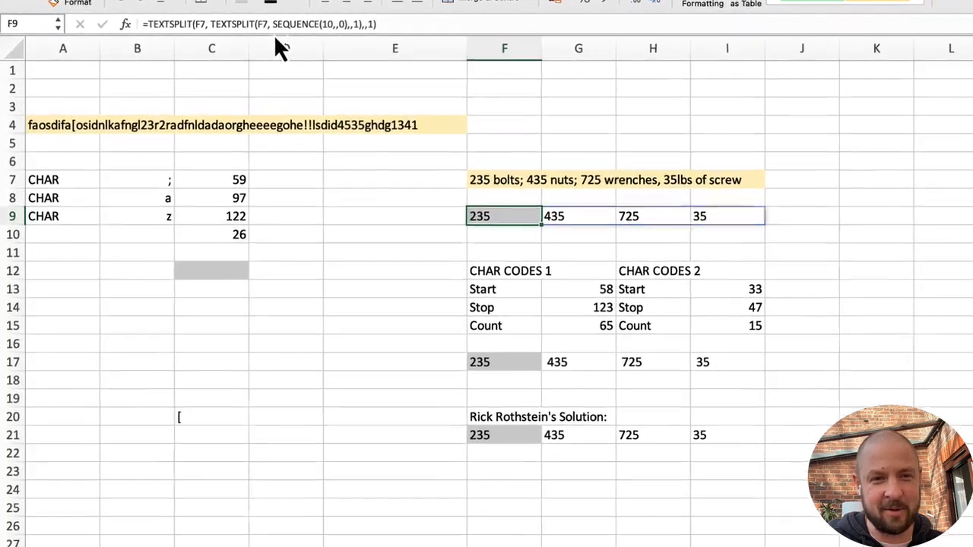
{"action": "left_click", "coordinate": [505, 364]}
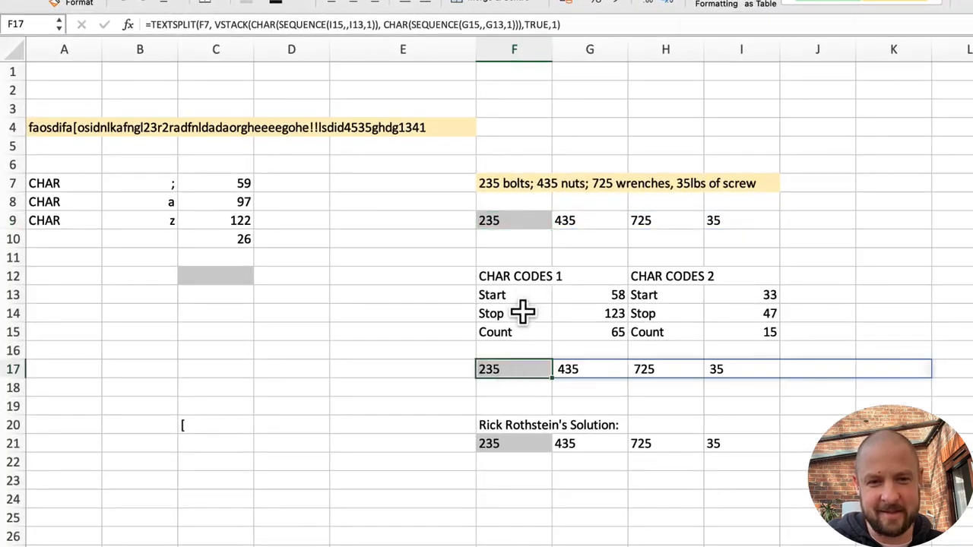
{"action": "left_click", "coordinate": [523, 220]}
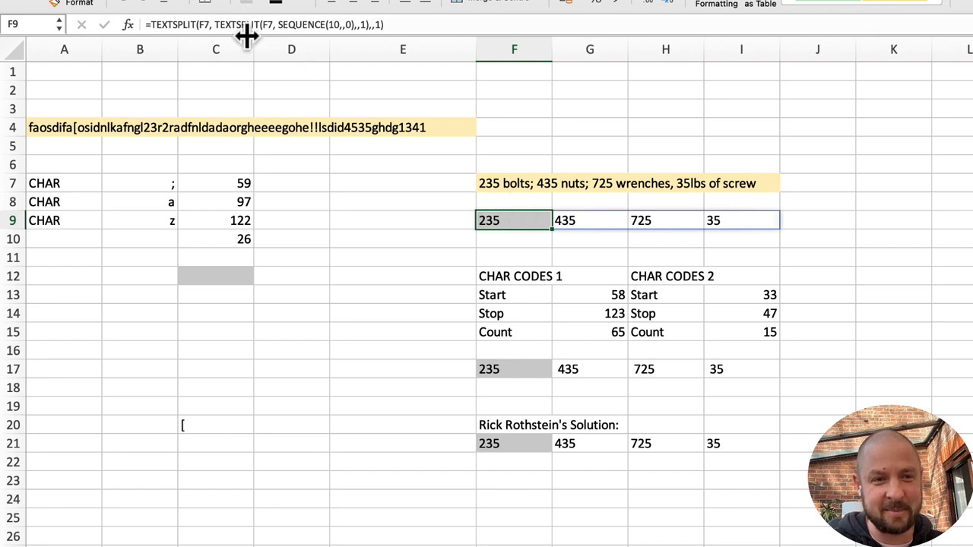
{"action": "left_click", "coordinate": [497, 365]}
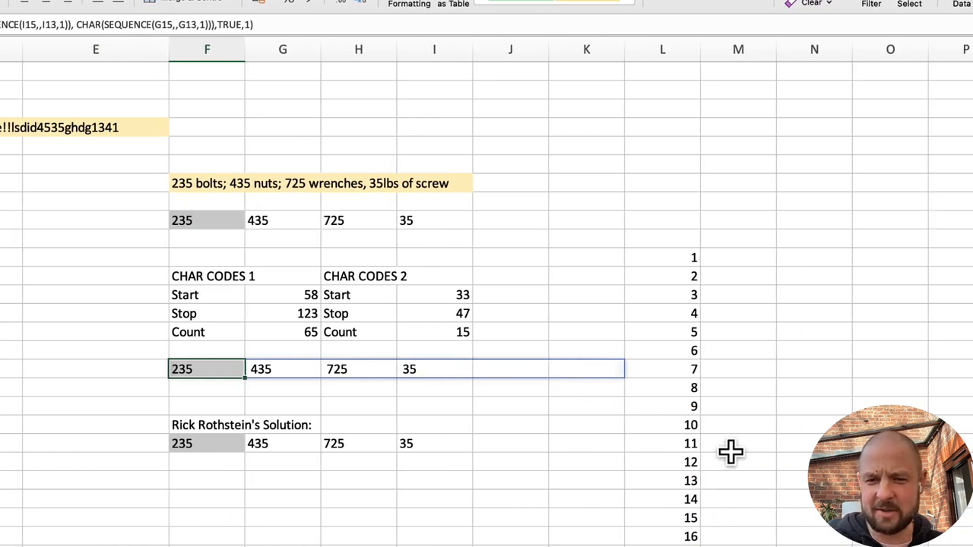
{"action": "scroll", "coordinate": [730, 452], "scroll_direction": "down", "scroll_amount": 12}
{"action": "scroll", "coordinate": [717, 341], "scroll_direction": "up", "scroll_amount": 15}
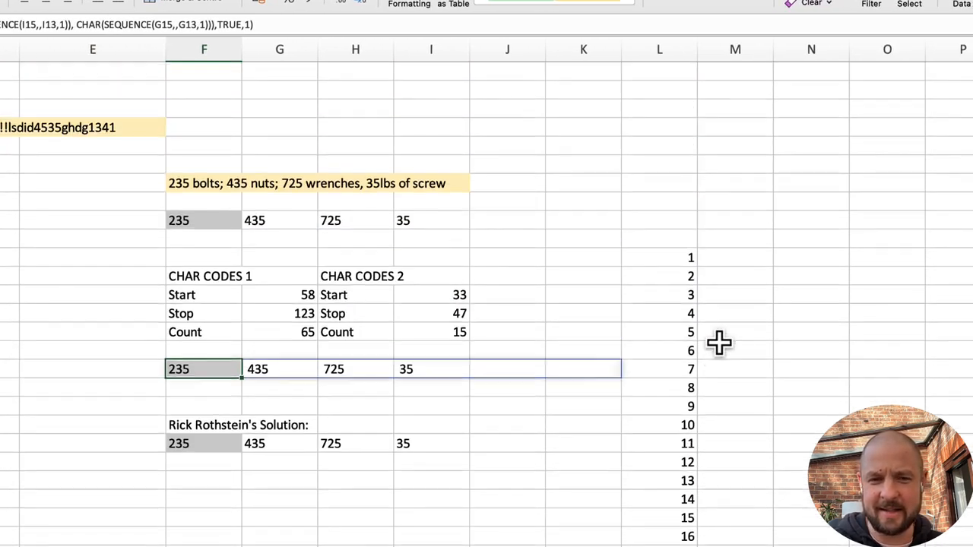
{"action": "left_click", "coordinate": [218, 428]}
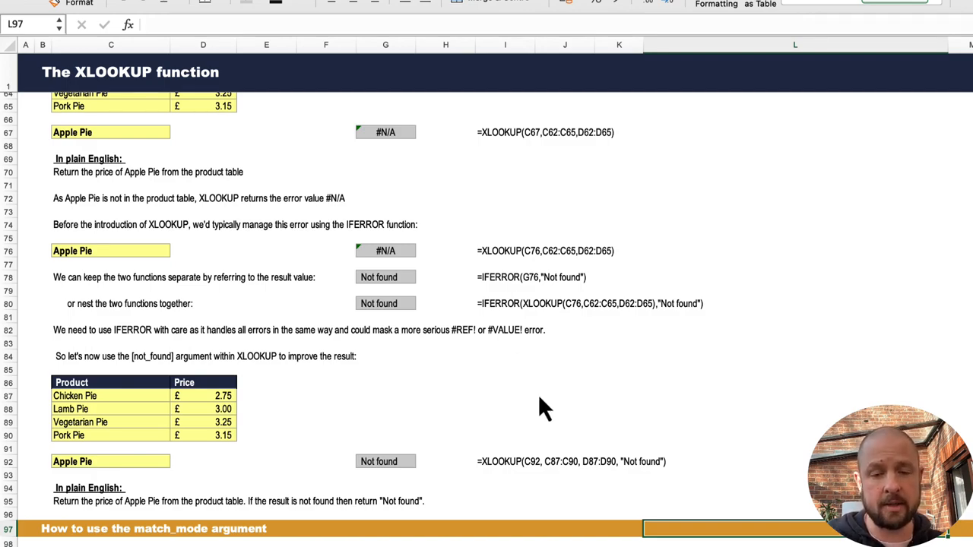
Step: Examine the XLOOKUP formula in G33 of the simple example, tracing its argument ranges and the Lamb Pie row in the product table
{"action": "scroll", "coordinate": [538, 393], "scroll_direction": "up", "scroll_amount": 20}
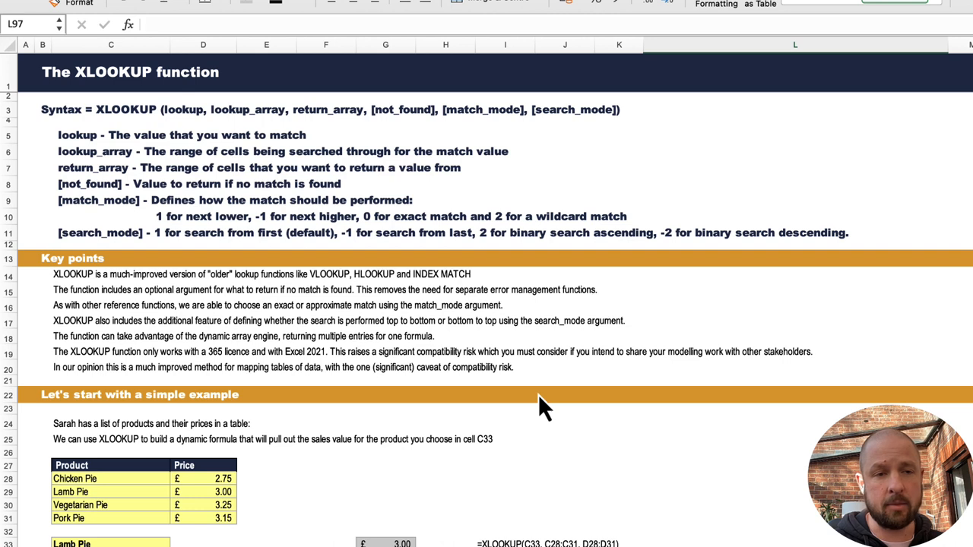
{"action": "left_click", "coordinate": [28, 72]}
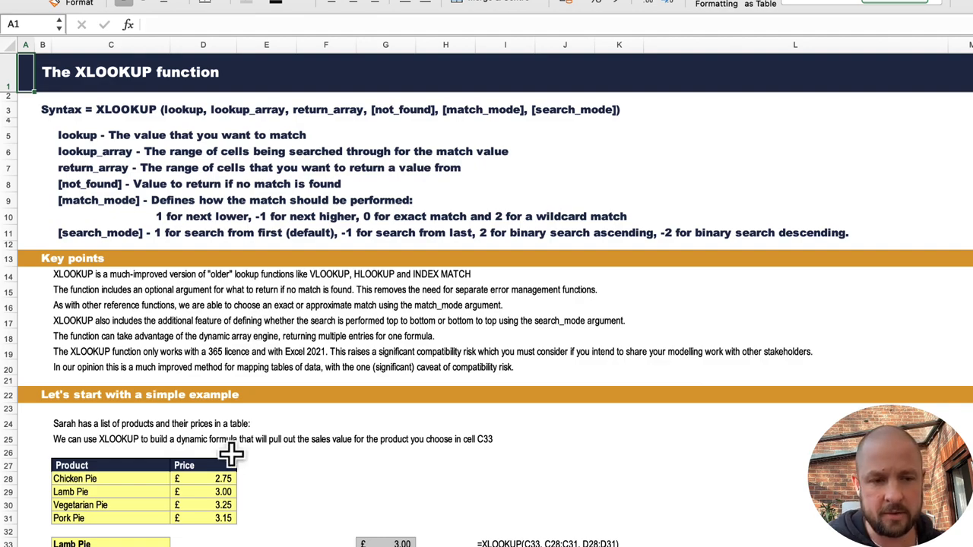
{"action": "scroll", "coordinate": [225, 456], "scroll_direction": "down", "scroll_amount": 5}
{"action": "scroll", "coordinate": [228, 454], "scroll_direction": "down", "scroll_amount": 3}
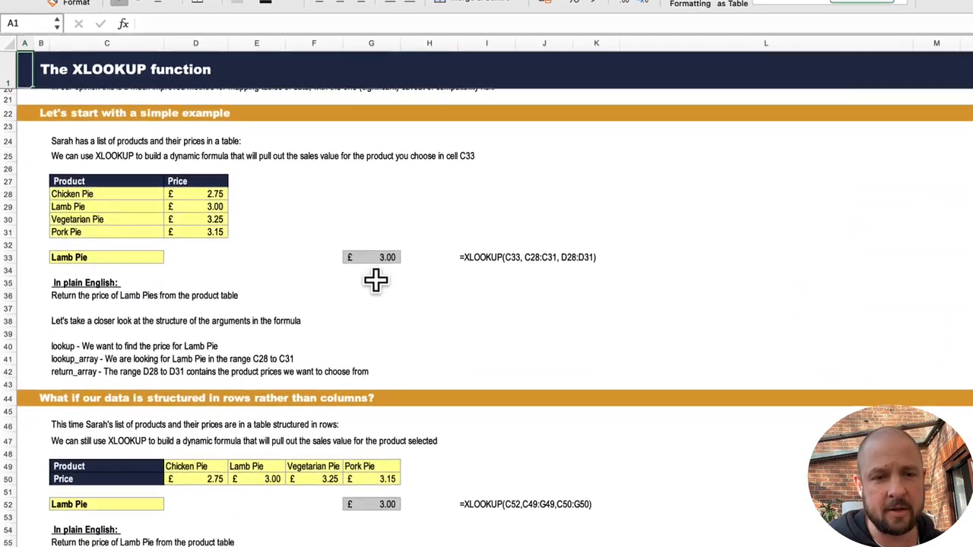
{"action": "left_click", "coordinate": [381, 264]}
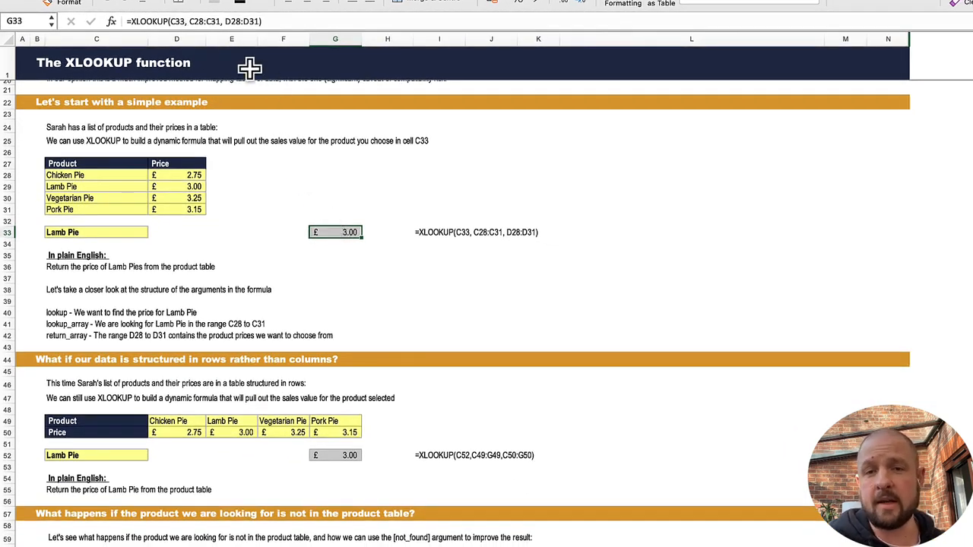
{"action": "left_click", "coordinate": [190, 21]}
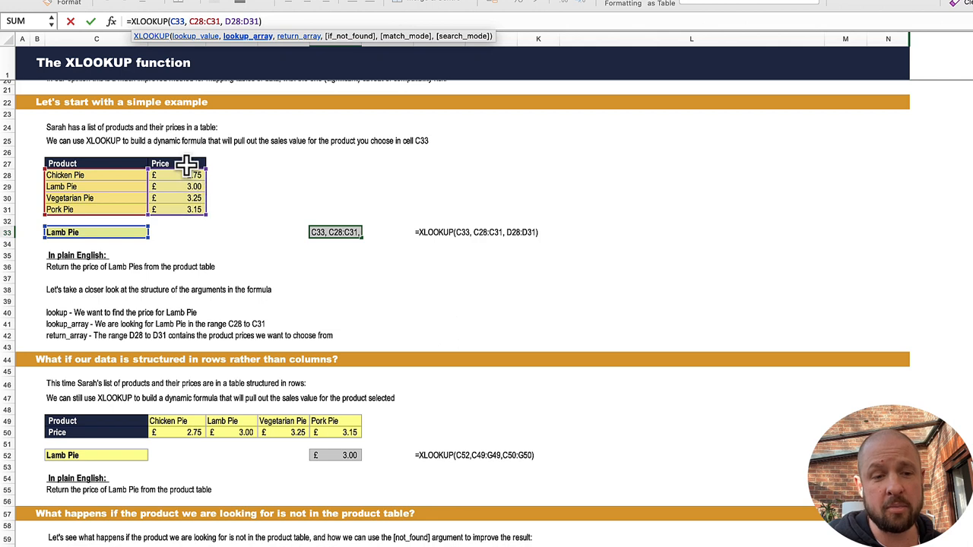
{"action": "key", "text": "Return"}
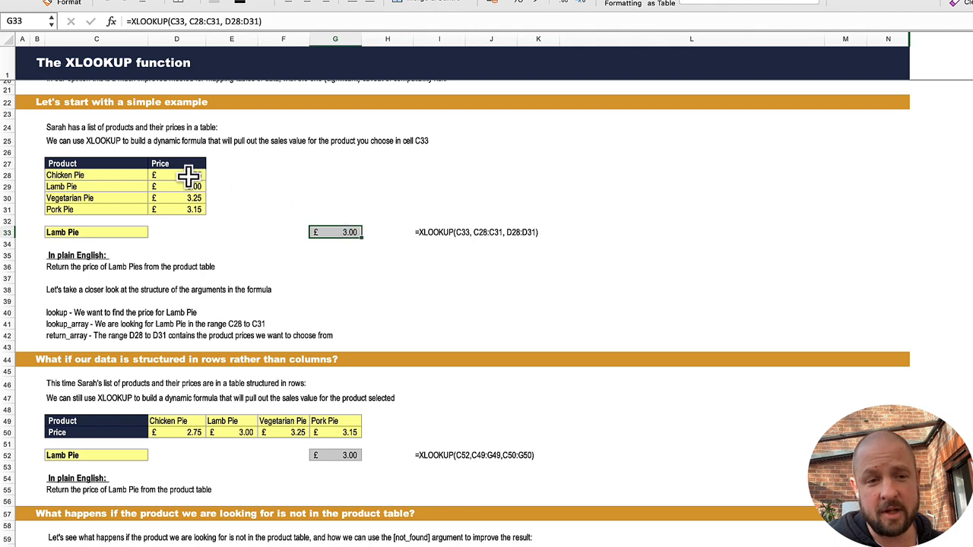
{"action": "left_click", "coordinate": [134, 184]}
{"action": "left_click", "coordinate": [172, 186]}
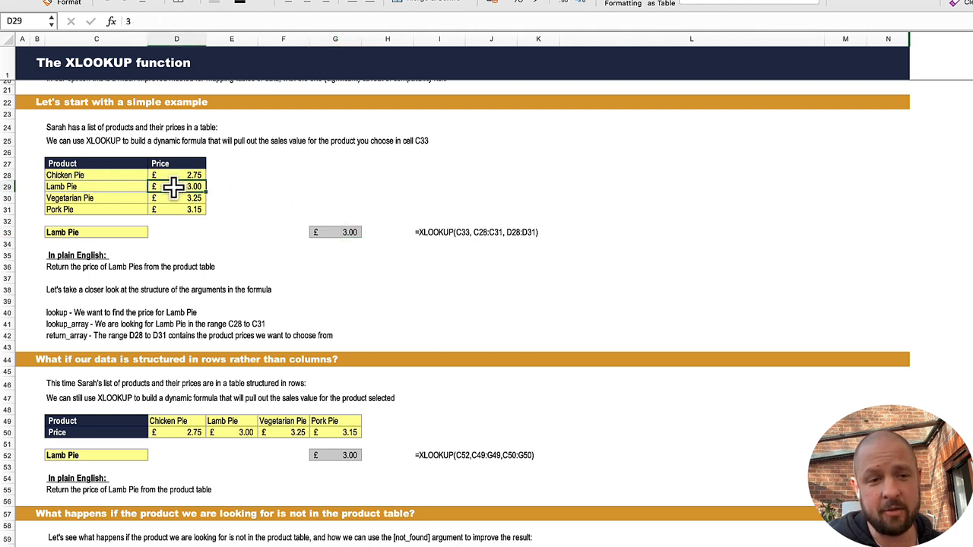
Step: Set the lookup product in cell C33 to Chicken Pie
{"action": "left_click", "coordinate": [122, 229]}
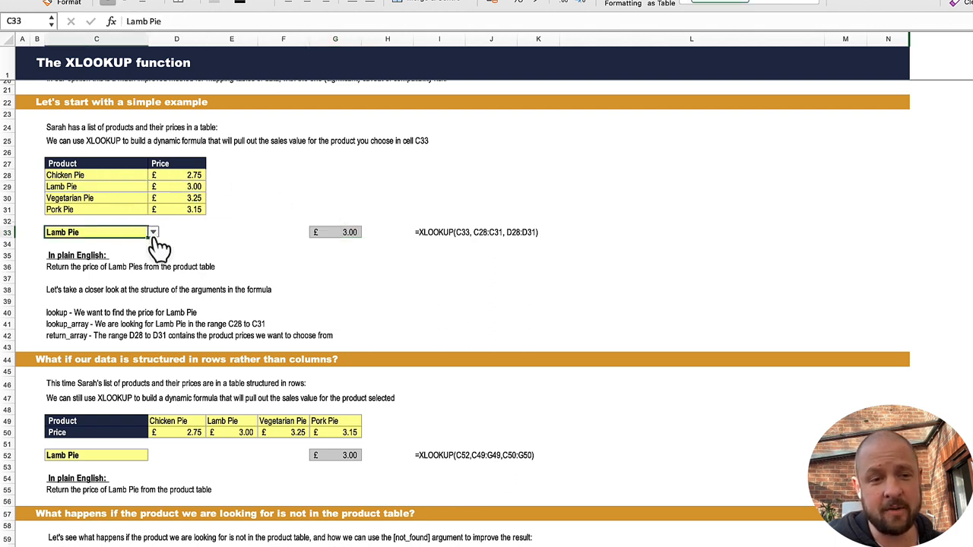
{"action": "left_click", "coordinate": [153, 231]}
{"action": "left_click", "coordinate": [106, 244]}
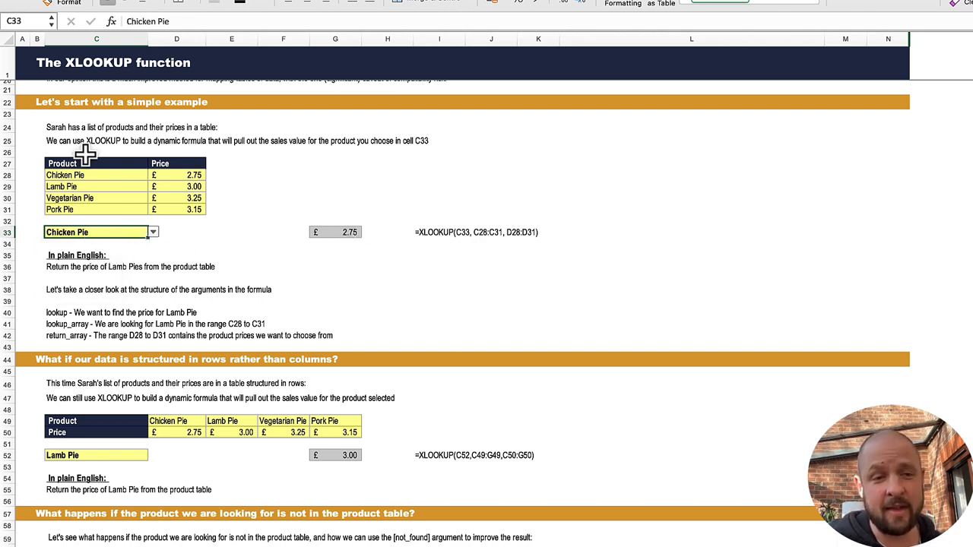
{"action": "left_click", "coordinate": [283, 282]}
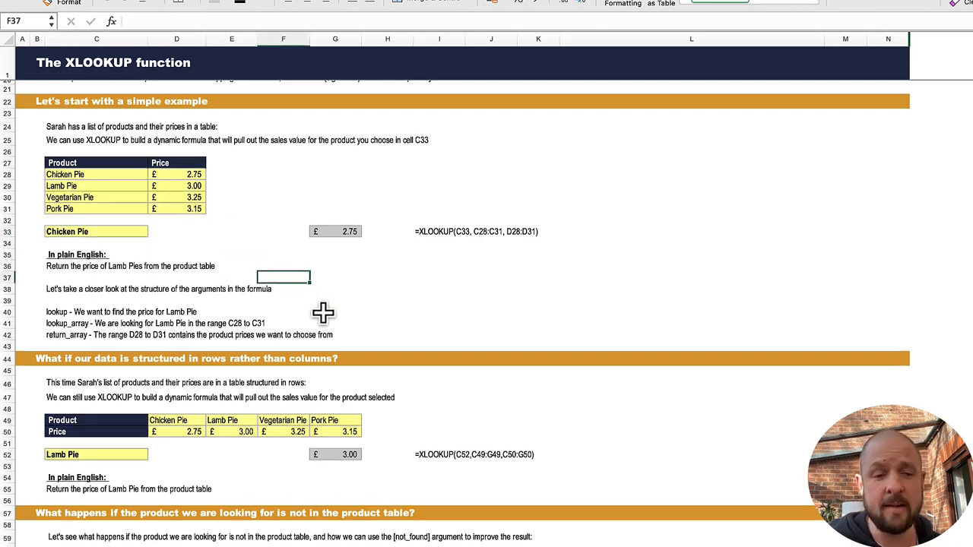
Step: Review the row-based and missing-product examples, and examine the if_not_found argument of the XLOOKUP formula in G92
{"action": "scroll", "coordinate": [321, 311], "scroll_direction": "down", "scroll_amount": 10}
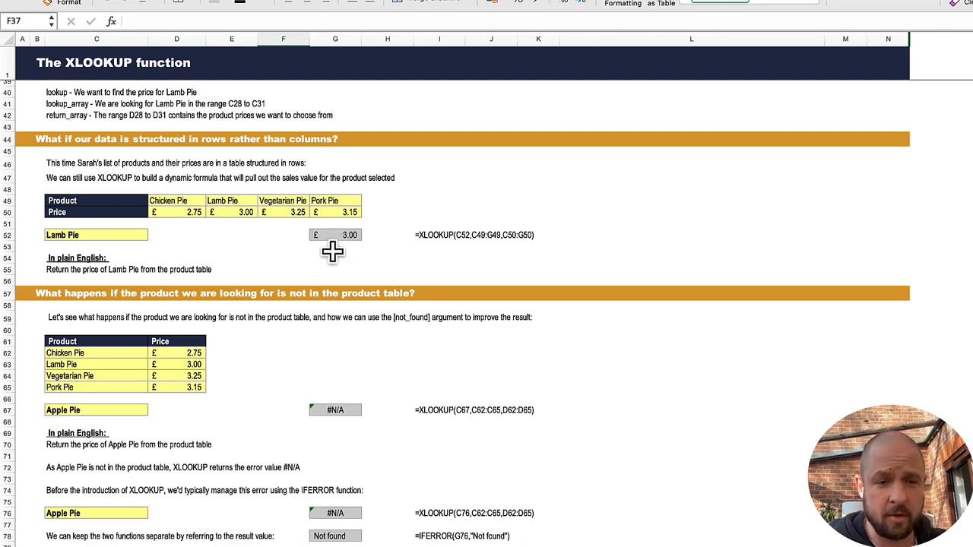
{"action": "scroll", "coordinate": [333, 251], "scroll_direction": "down", "scroll_amount": 7}
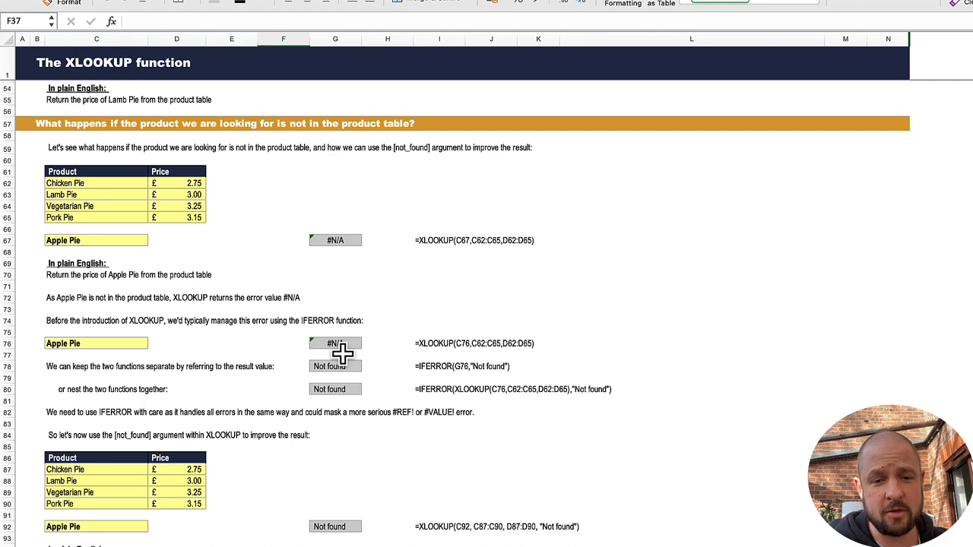
{"action": "scroll", "coordinate": [410, 384], "scroll_direction": "down", "scroll_amount": 2}
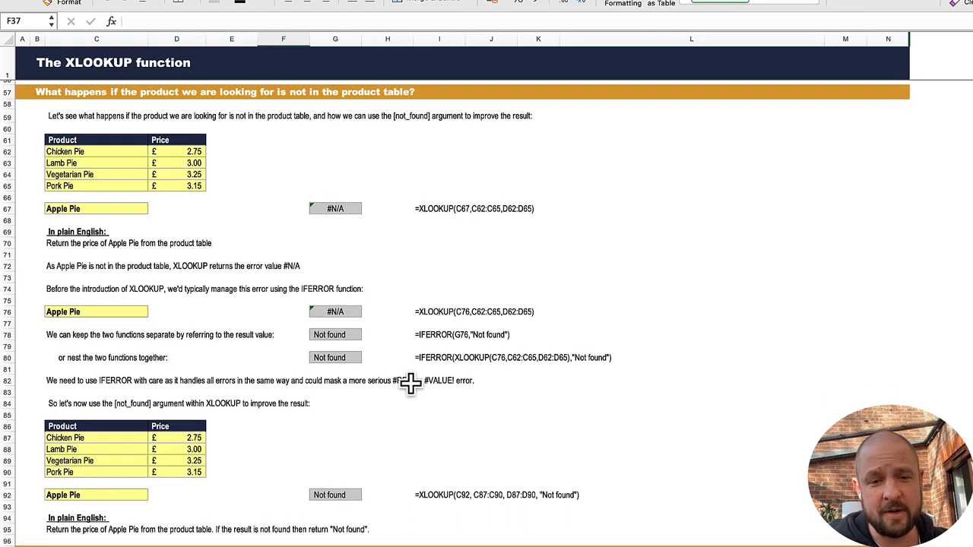
{"action": "scroll", "coordinate": [411, 384], "scroll_direction": "down", "scroll_amount": 3}
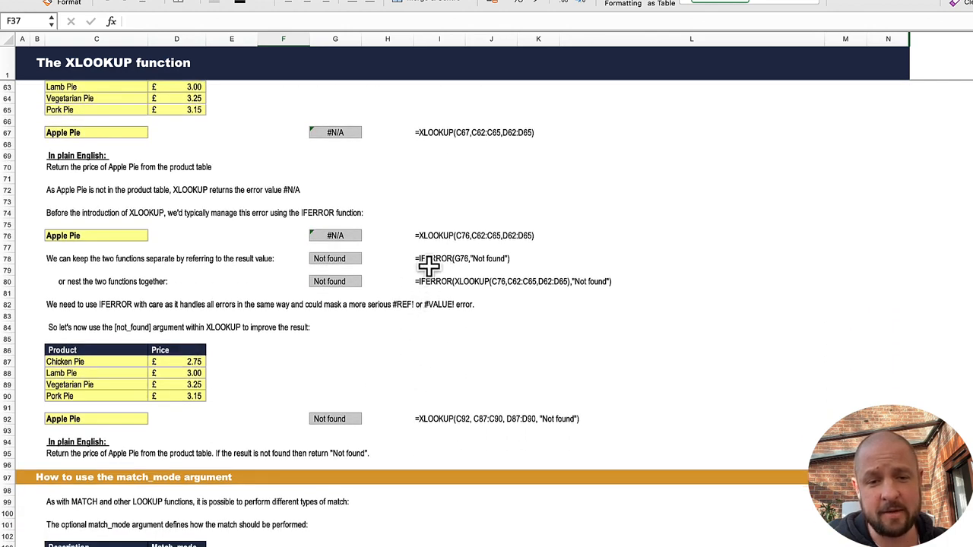
{"action": "scroll", "coordinate": [414, 277], "scroll_direction": "down", "scroll_amount": 1}
{"action": "left_click", "coordinate": [339, 399]}
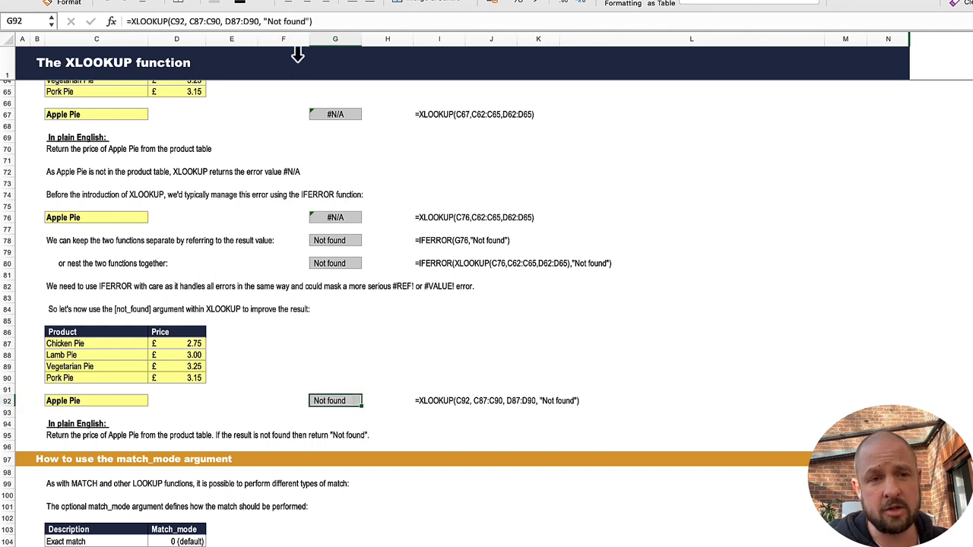
{"action": "left_click", "coordinate": [266, 21]}
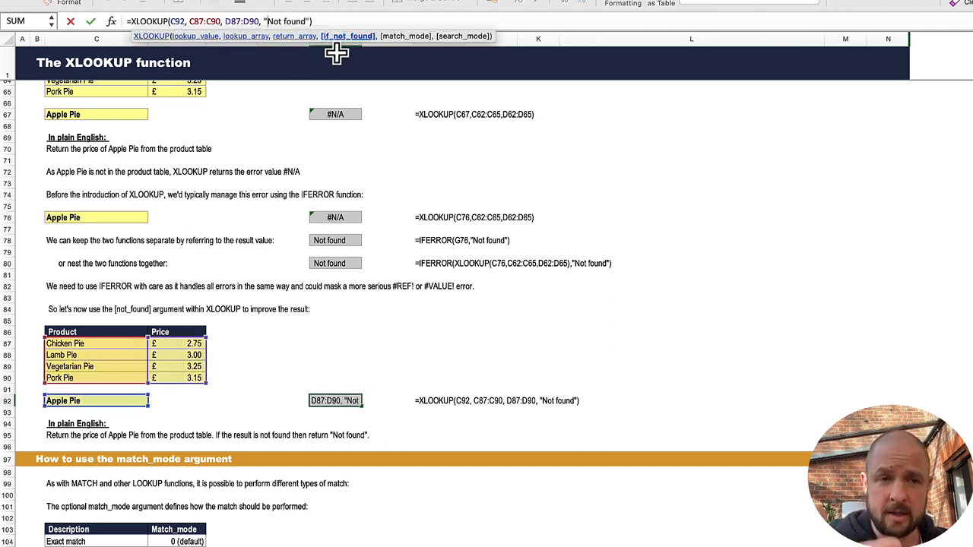
{"action": "key", "text": "Return"}
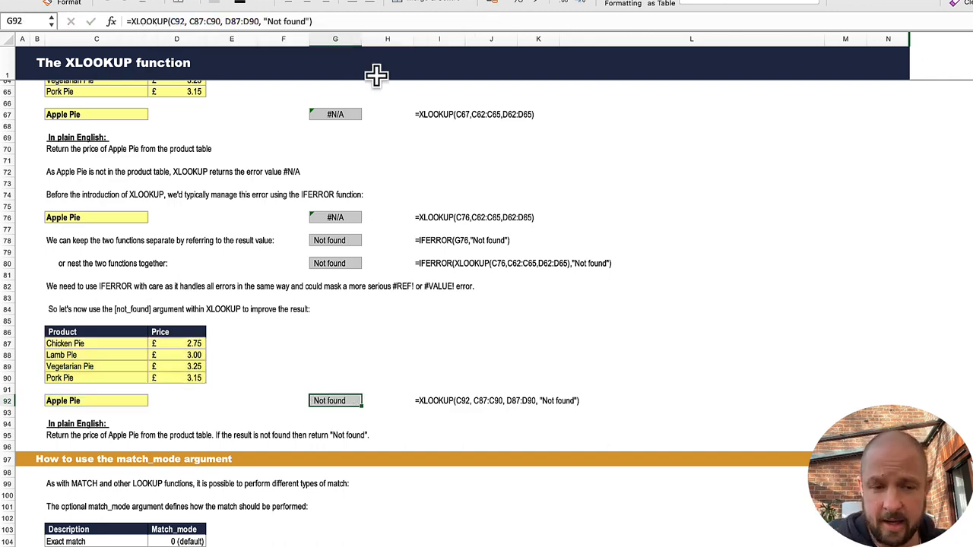
Step: Review the match_mode and search_mode sections, including the exact, next lower, next higher, wildcard and search direction examples
{"action": "scroll", "coordinate": [395, 192], "scroll_direction": "down", "scroll_amount": 4}
{"action": "scroll", "coordinate": [394, 192], "scroll_direction": "down", "scroll_amount": 4}
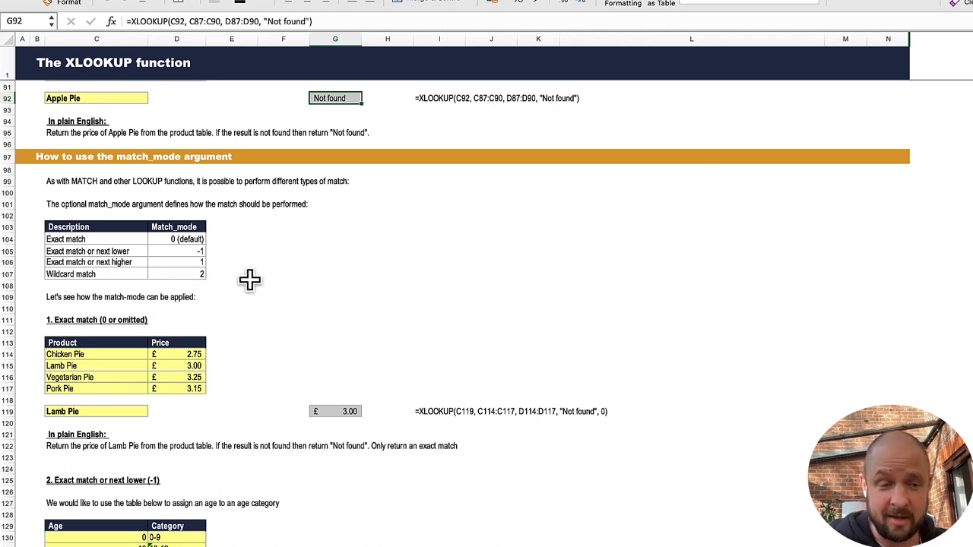
{"action": "scroll", "coordinate": [356, 308], "scroll_direction": "down", "scroll_amount": 5}
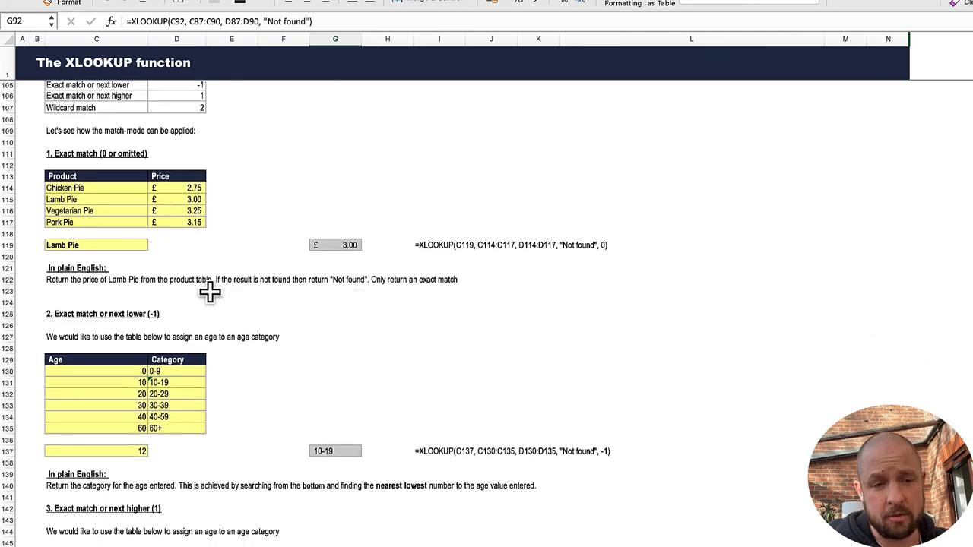
{"action": "scroll", "coordinate": [231, 306], "scroll_direction": "down", "scroll_amount": 7}
{"action": "scroll", "coordinate": [232, 306], "scroll_direction": "down", "scroll_amount": 10}
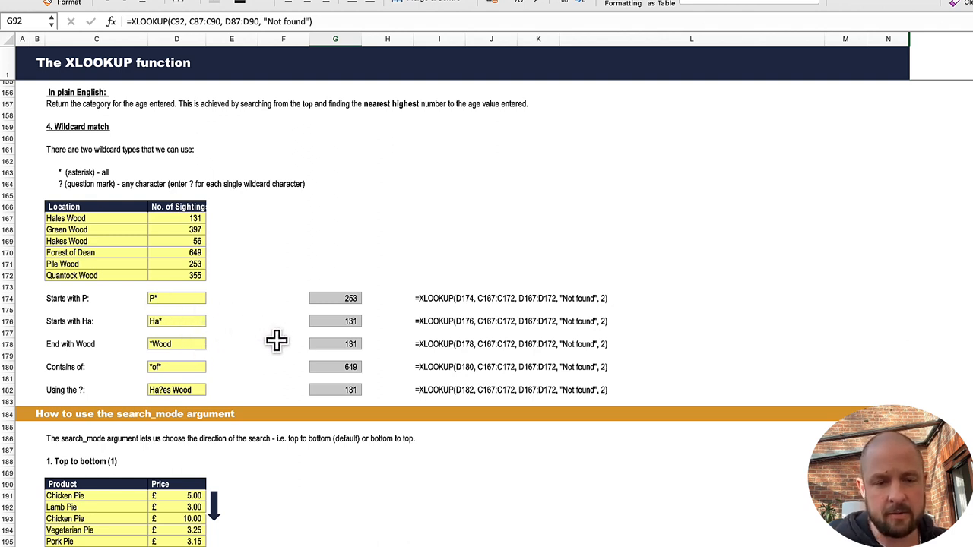
{"action": "scroll", "coordinate": [315, 348], "scroll_direction": "down", "scroll_amount": 4}
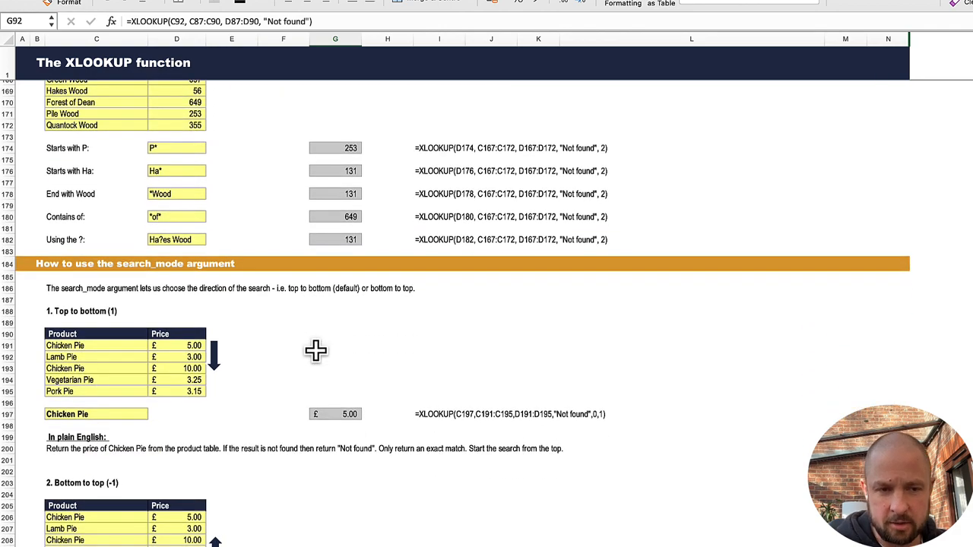
{"action": "scroll", "coordinate": [316, 350], "scroll_direction": "down", "scroll_amount": 5}
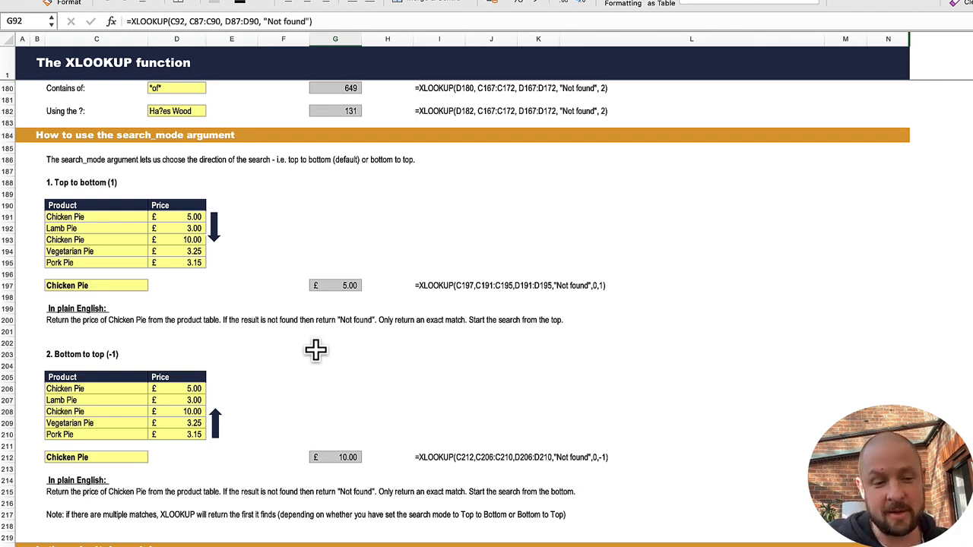
Step: Examine the Dynamic Version 1 XLOOKUP formula in C236 and the lookup and return ranges it references
{"action": "scroll", "coordinate": [316, 350], "scroll_direction": "down", "scroll_amount": 7}
{"action": "scroll", "coordinate": [315, 350], "scroll_direction": "down", "scroll_amount": 4}
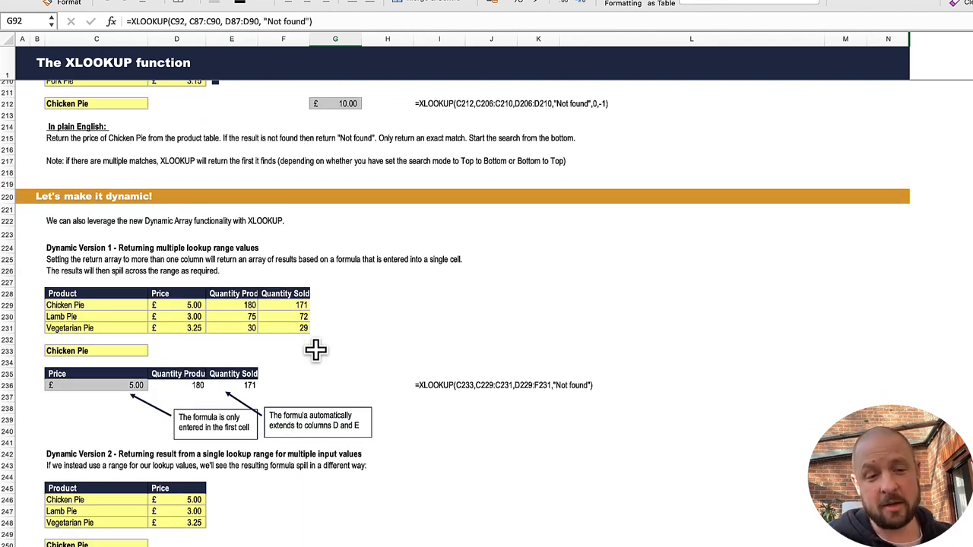
{"action": "scroll", "coordinate": [315, 350], "scroll_direction": "down", "scroll_amount": 3}
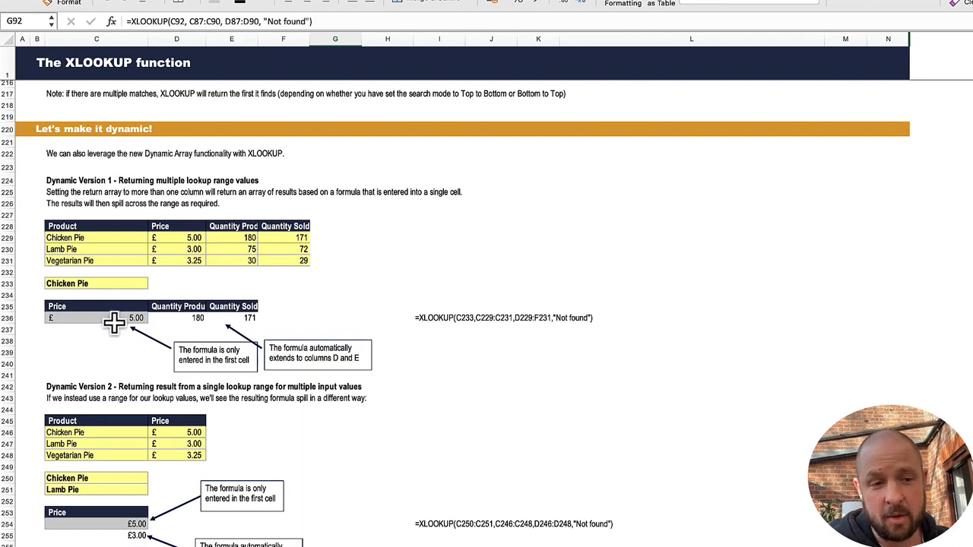
{"action": "left_click", "coordinate": [105, 318]}
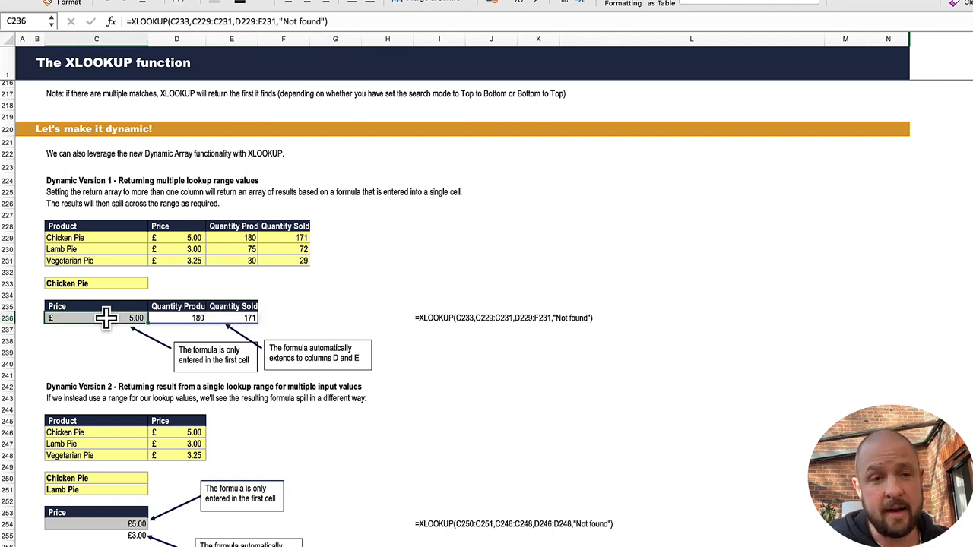
{"action": "left_click", "coordinate": [188, 21]}
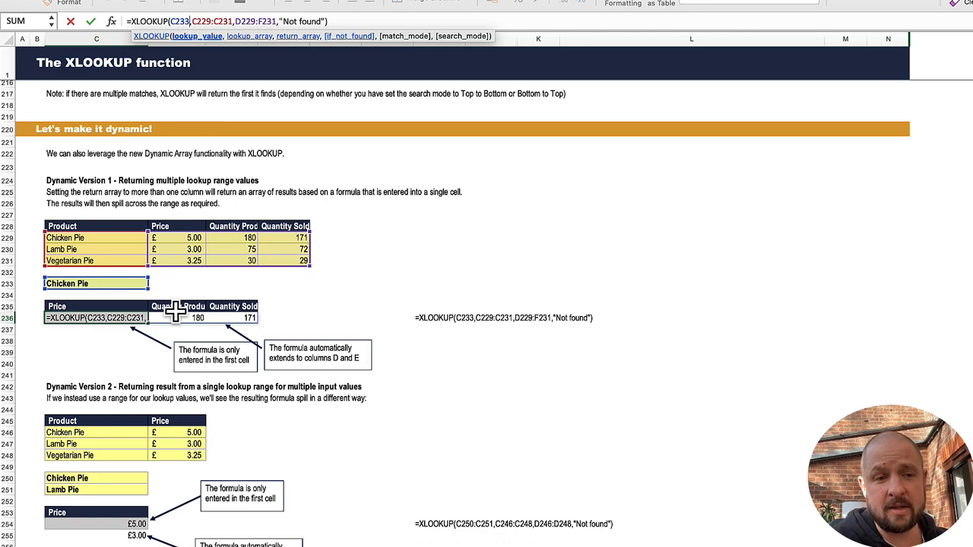
{"action": "key", "text": "Return"}
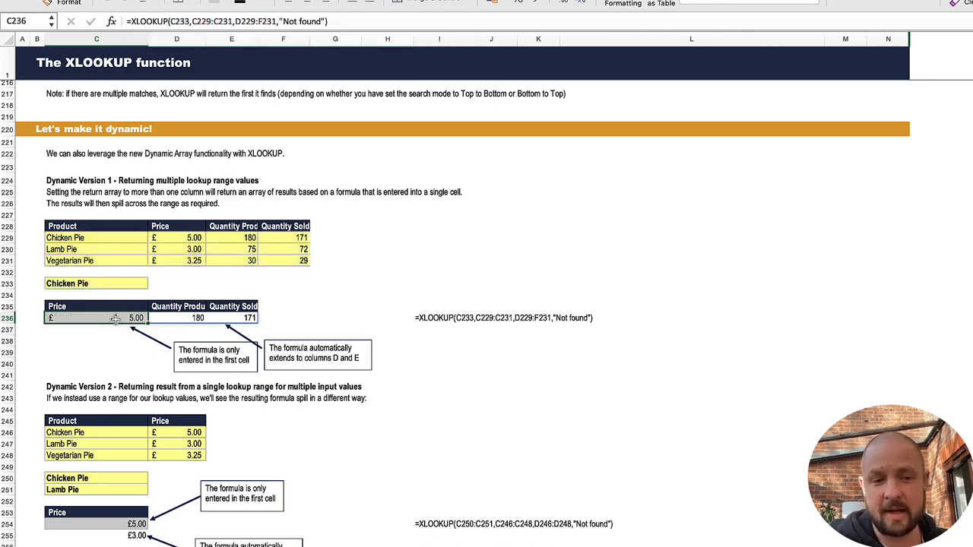
Step: Review the Dynamic Version 2 example and inspect the multiple-input, multiple-output XLOOKUP formula in C270
{"action": "scroll", "coordinate": [190, 325], "scroll_direction": "down", "scroll_amount": 8}
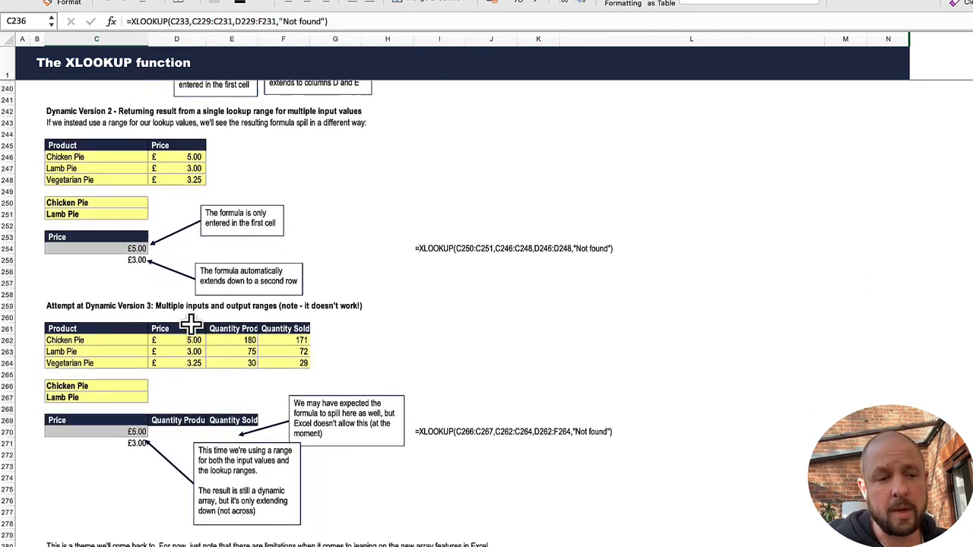
{"action": "scroll", "coordinate": [190, 324], "scroll_direction": "down", "scroll_amount": 5}
{"action": "scroll", "coordinate": [134, 320], "scroll_direction": "up", "scroll_amount": 3}
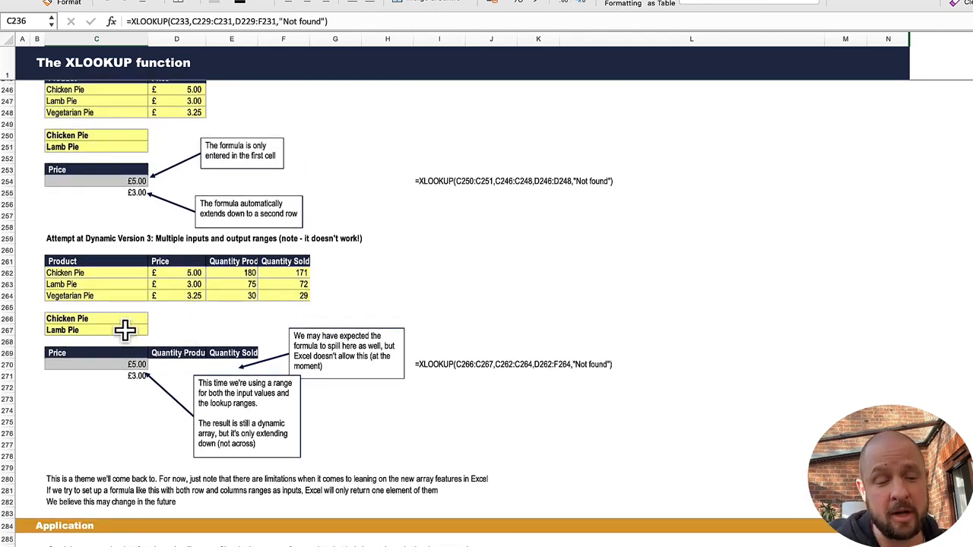
{"action": "left_click", "coordinate": [125, 365]}
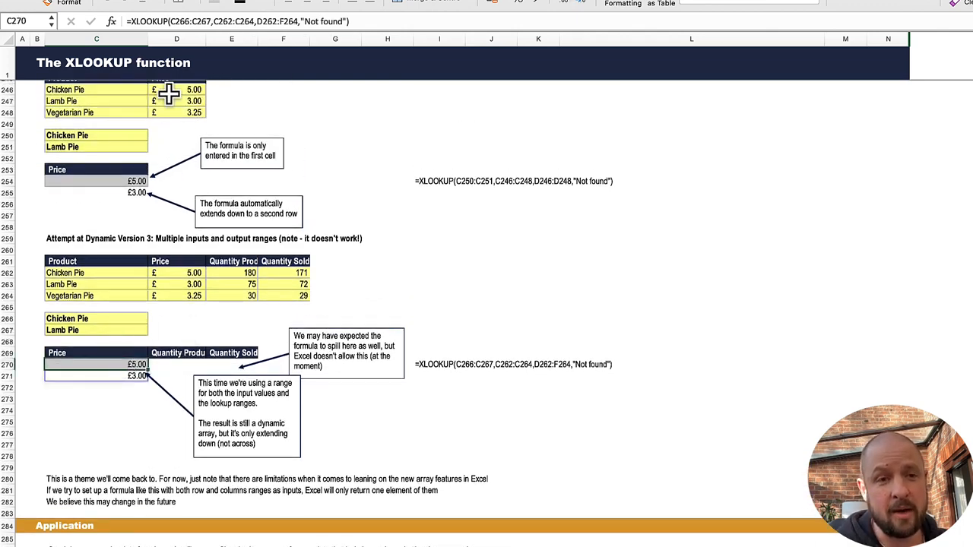
Step: Examine the lookup, return and input ranges referenced by the Dynamic Version 3 XLOOKUP formula in C270 and compare it with Dynamic Version 2
{"action": "left_click", "coordinate": [191, 21]}
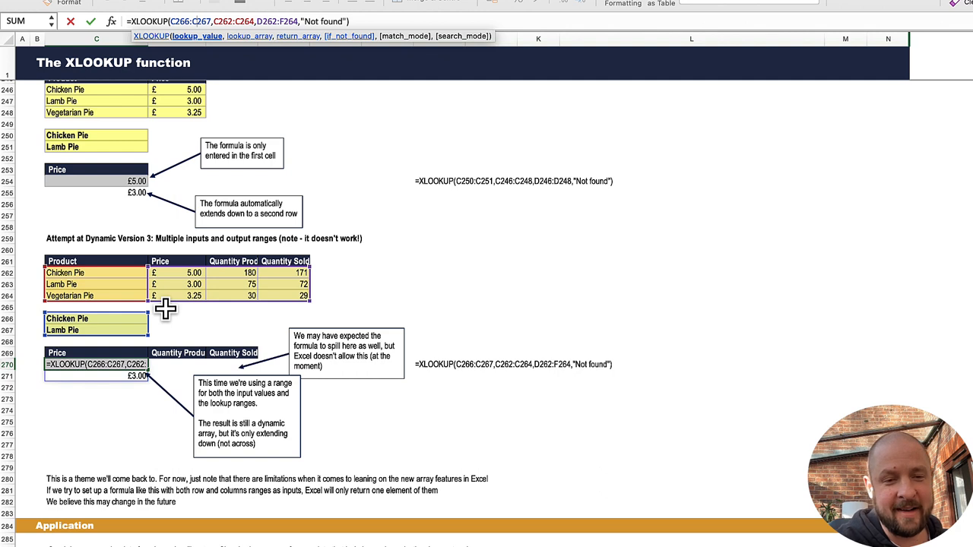
{"action": "key", "text": "Escape"}
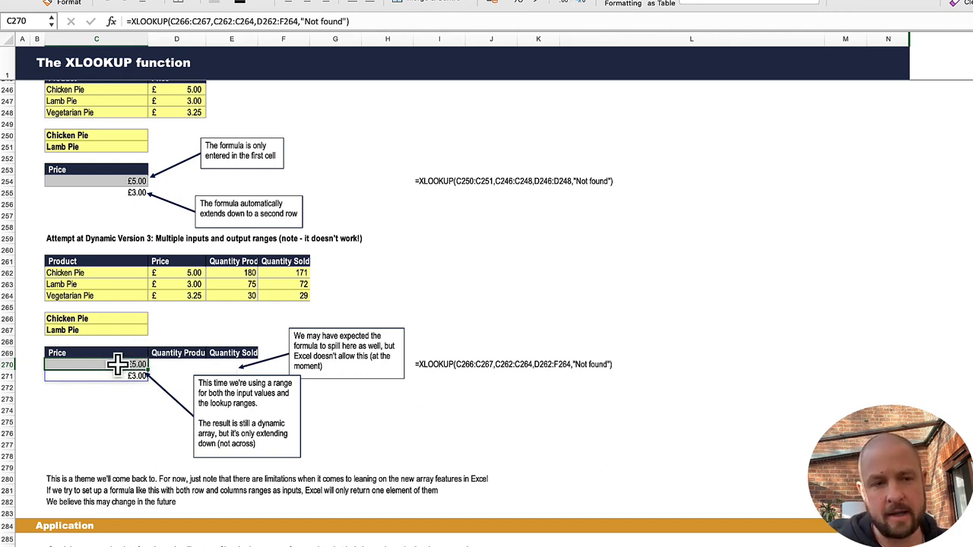
{"action": "scroll", "coordinate": [163, 159], "scroll_direction": "up", "scroll_amount": 4}
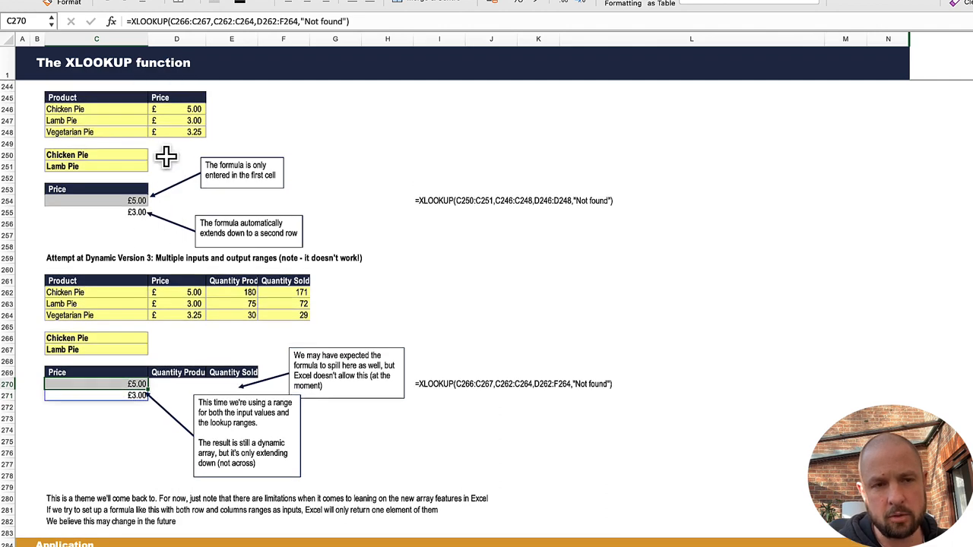
{"action": "left_click", "coordinate": [190, 23]}
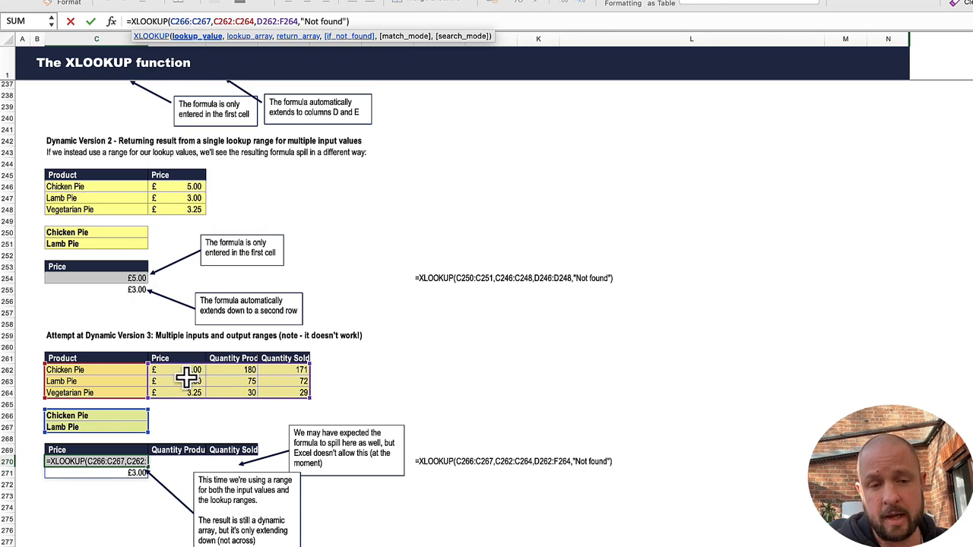
{"action": "scroll", "coordinate": [172, 438], "scroll_direction": "down", "scroll_amount": 2}
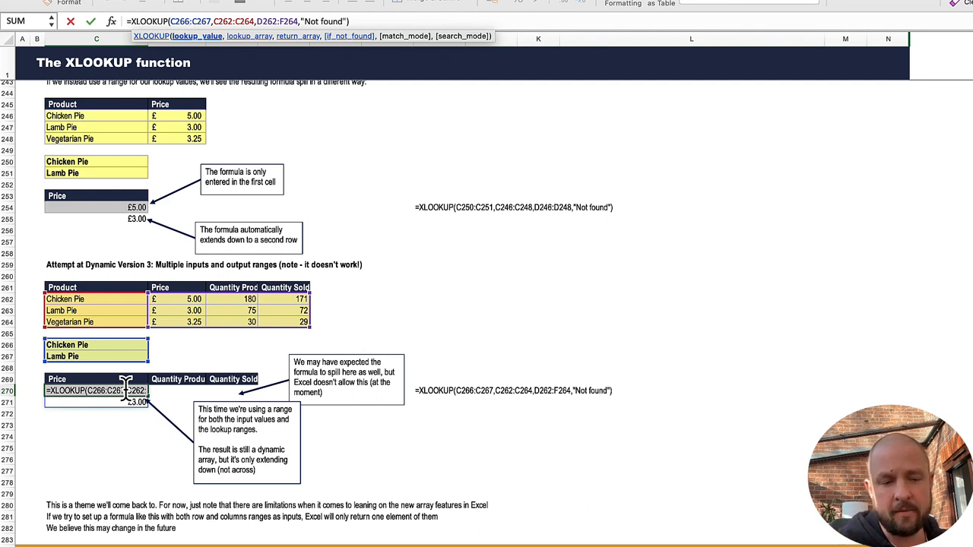
{"action": "key", "text": "Escape"}
Step: Examine the nested XLOOKUP formula in D336 of the 2D Lookups section and the ranges its inner and outer lookups reference
{"action": "scroll", "coordinate": [139, 449], "scroll_direction": "down", "scroll_amount": 5}
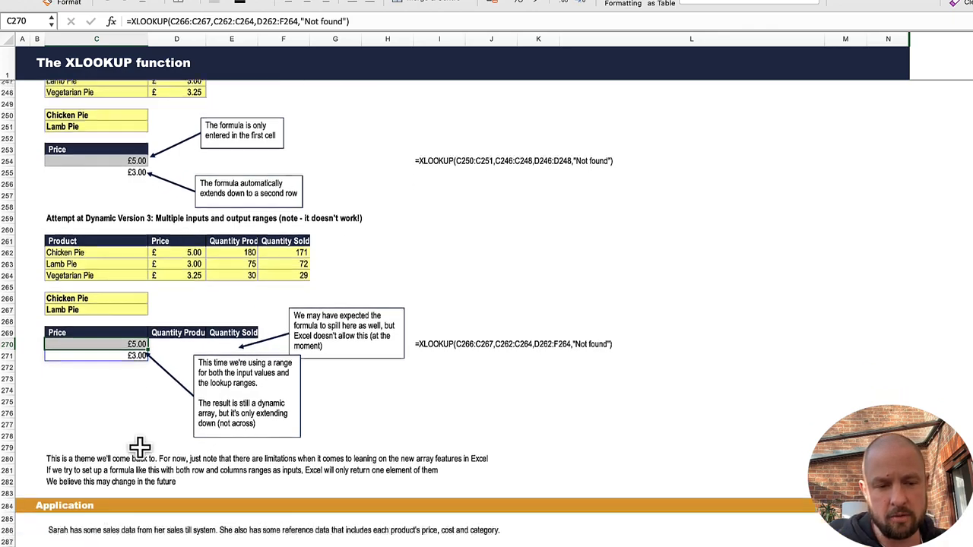
{"action": "scroll", "coordinate": [139, 449], "scroll_direction": "down", "scroll_amount": 20}
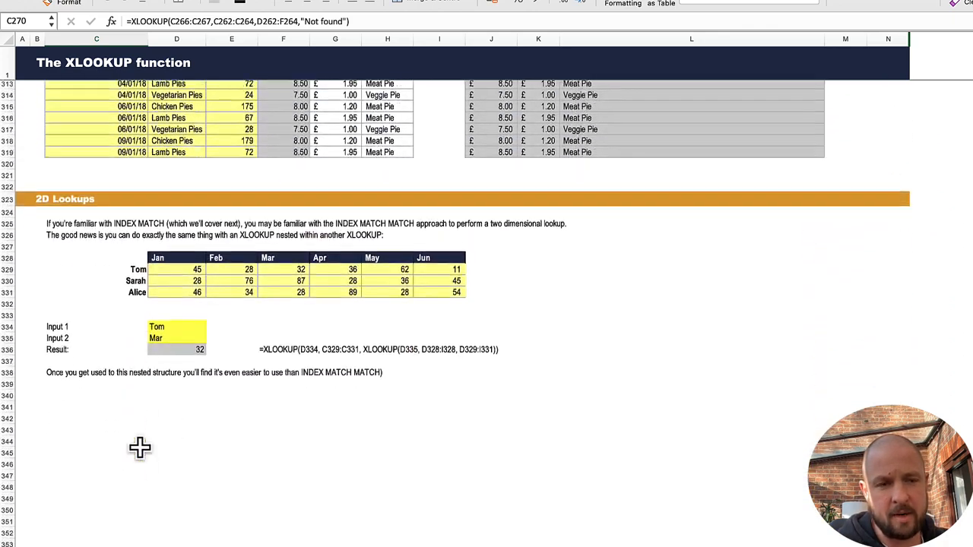
{"action": "scroll", "coordinate": [139, 448], "scroll_direction": "up", "scroll_amount": 4}
{"action": "scroll", "coordinate": [139, 448], "scroll_direction": "up", "scroll_amount": 3}
{"action": "scroll", "coordinate": [139, 448], "scroll_direction": "down", "scroll_amount": 2}
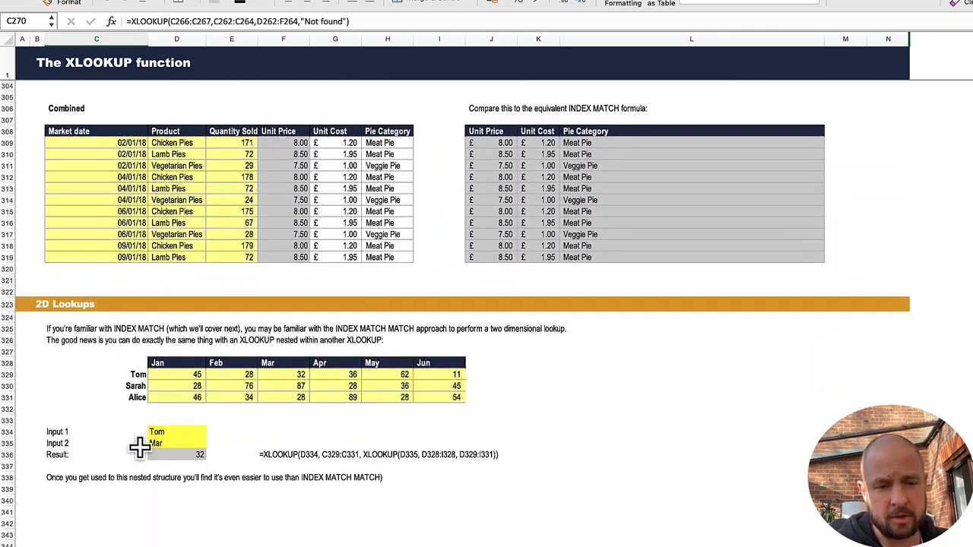
{"action": "left_click", "coordinate": [191, 455]}
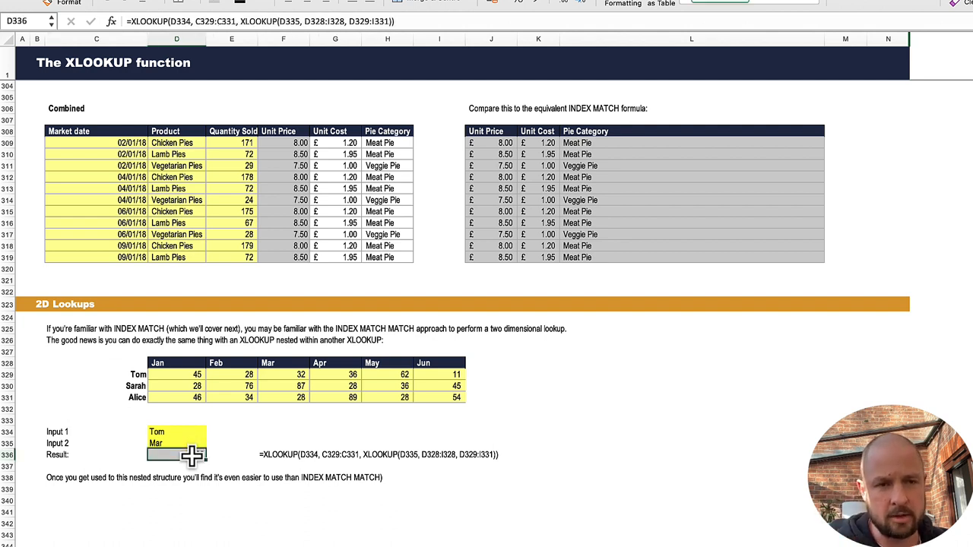
{"action": "left_click", "coordinate": [245, 21]}
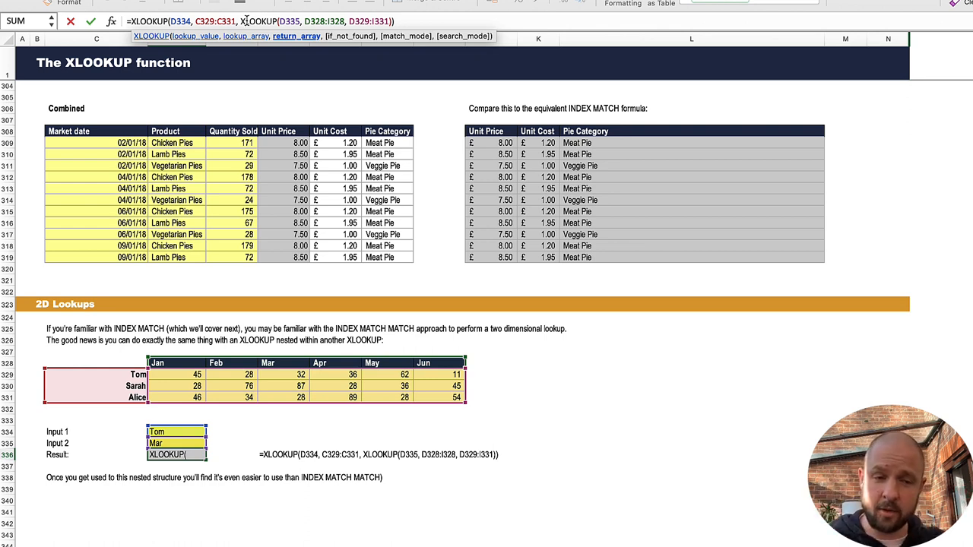
{"action": "key", "text": "Return"}
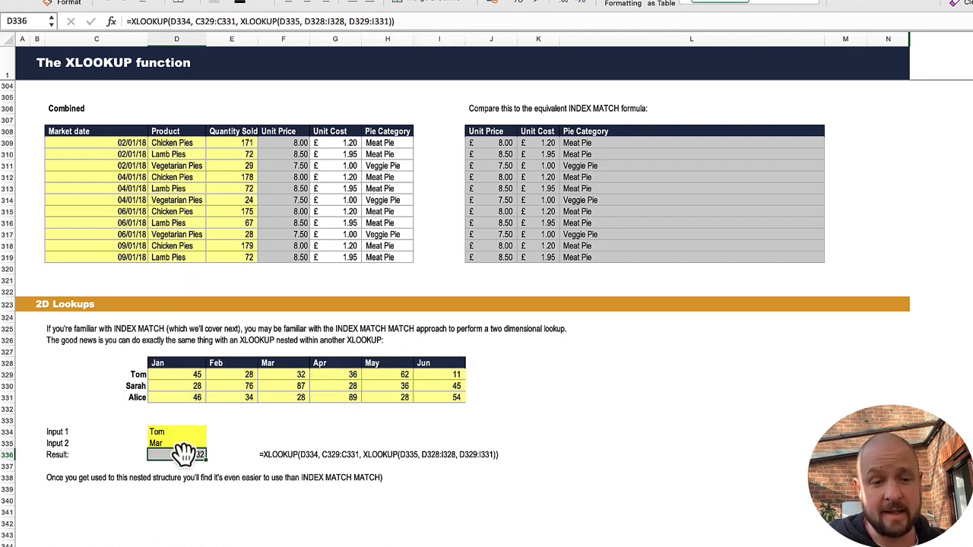
{"action": "left_click", "coordinate": [260, 21]}
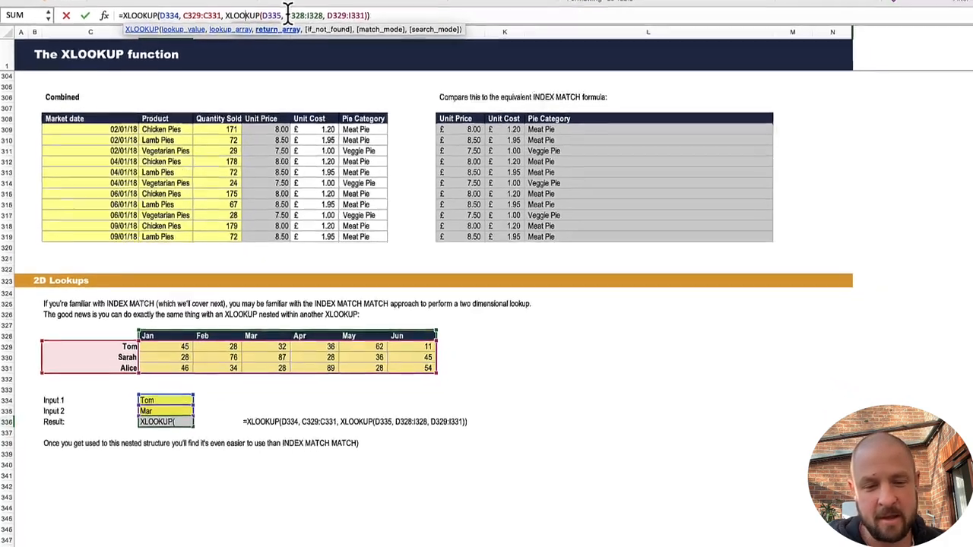
{"action": "key", "text": "Return"}
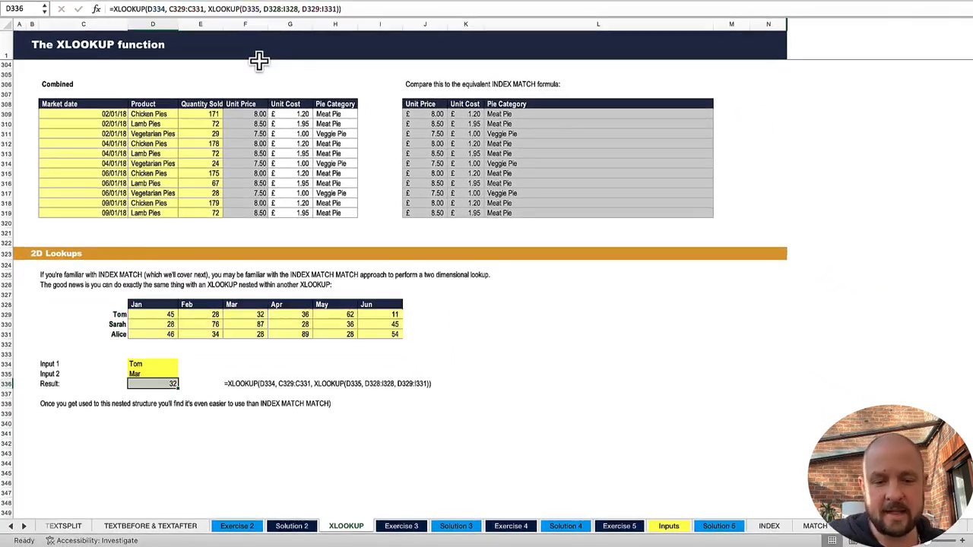
Step: View the Exercise 3, Solution 3, Exercise 4, Solution 4 and Exercise 5 sheets in turn
{"action": "left_click", "coordinate": [409, 531]}
{"action": "left_click", "coordinate": [456, 531]}
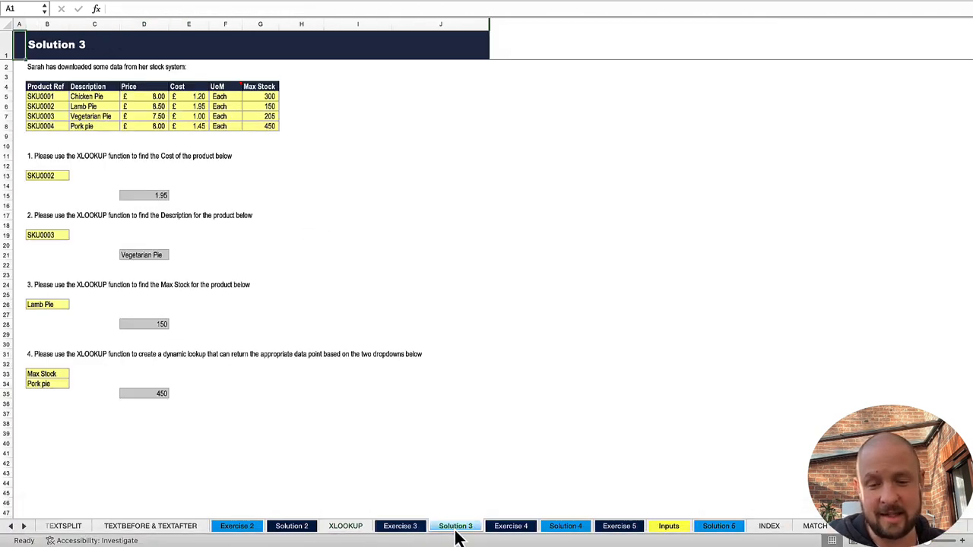
{"action": "left_click", "coordinate": [508, 530]}
{"action": "left_click", "coordinate": [569, 531]}
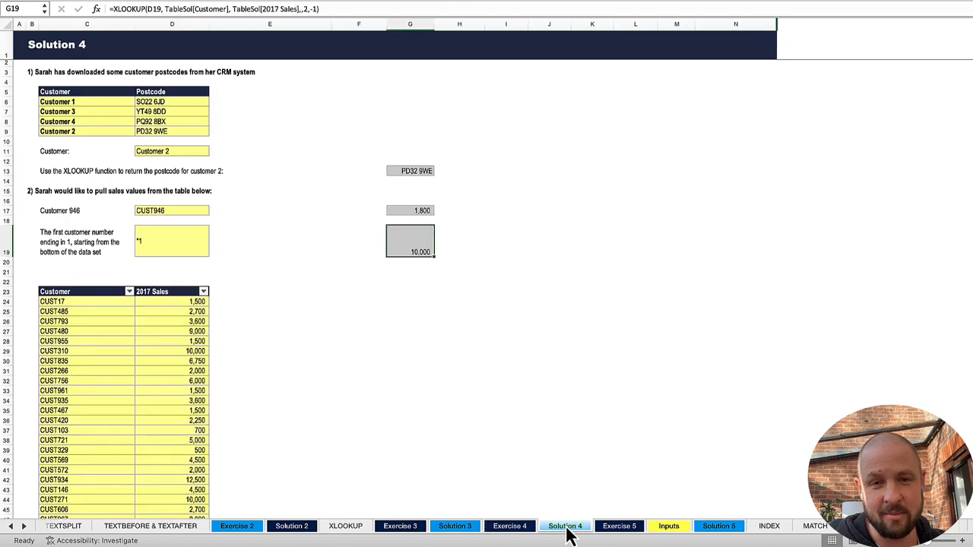
{"action": "left_click", "coordinate": [619, 530]}
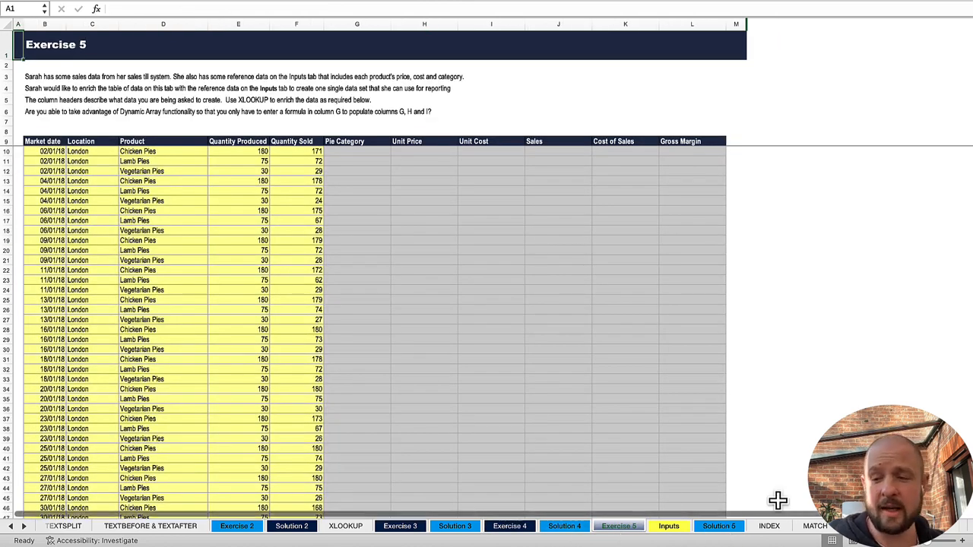
Step: Look through the names of the sheets that follow Exercise 5, through INDEX, MATCH, SUMIFS and Exercise 7, and return to the earlier sheet names
{"action": "left_click", "coordinate": [26, 530]}
{"action": "left_click", "coordinate": [26, 530]}
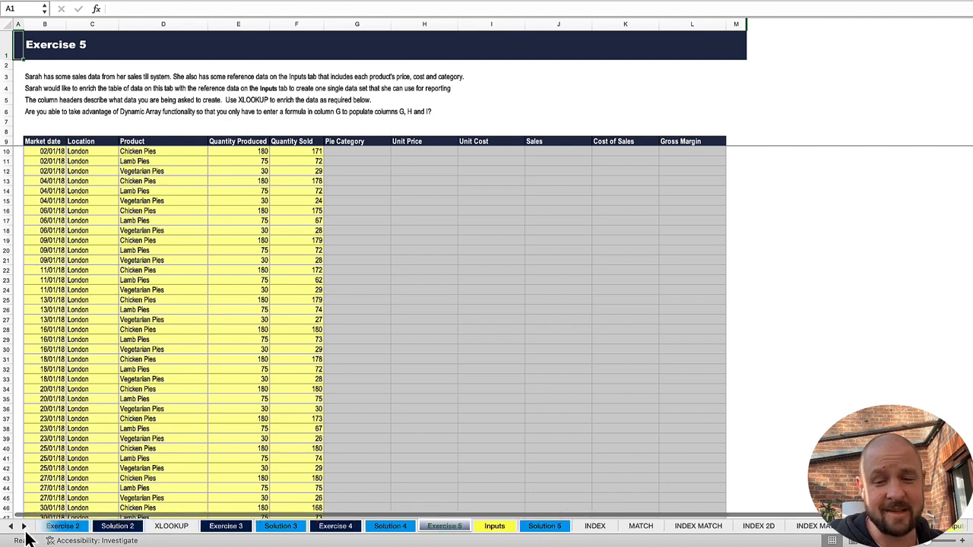
{"action": "left_click", "coordinate": [26, 529]}
{"action": "left_click", "coordinate": [25, 530]}
{"action": "left_click", "coordinate": [26, 529]}
{"action": "left_click", "coordinate": [26, 529]}
{"action": "left_click", "coordinate": [25, 530]}
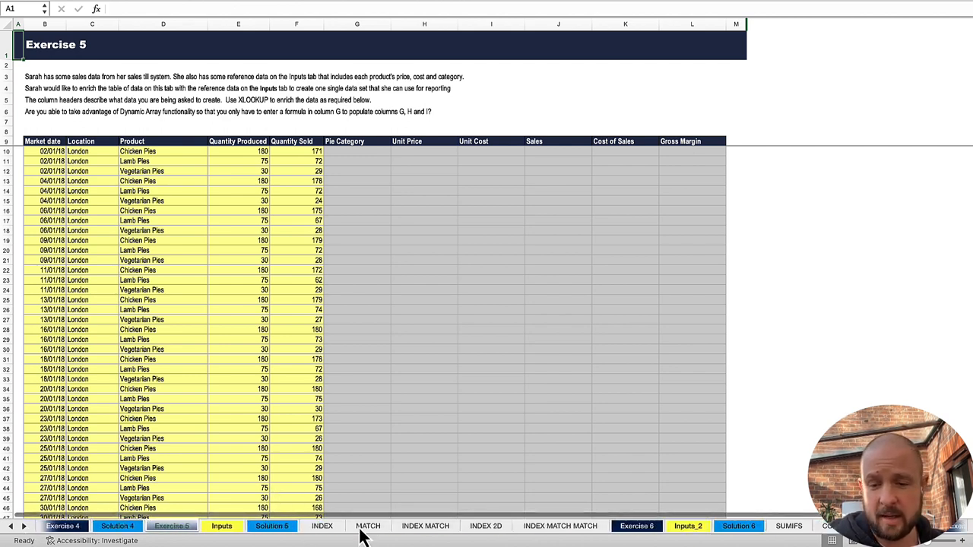
{"action": "left_click", "coordinate": [24, 530]}
{"action": "left_click", "coordinate": [23, 530]}
{"action": "left_click", "coordinate": [24, 530]}
{"action": "left_click", "coordinate": [24, 530]}
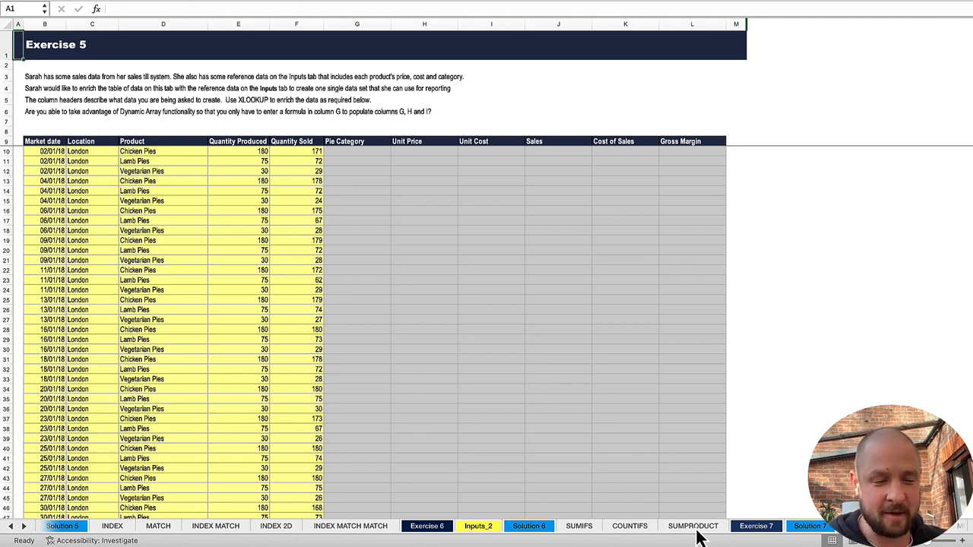
{"action": "left_click", "coordinate": [10, 526]}
{"action": "left_click", "coordinate": [11, 526]}
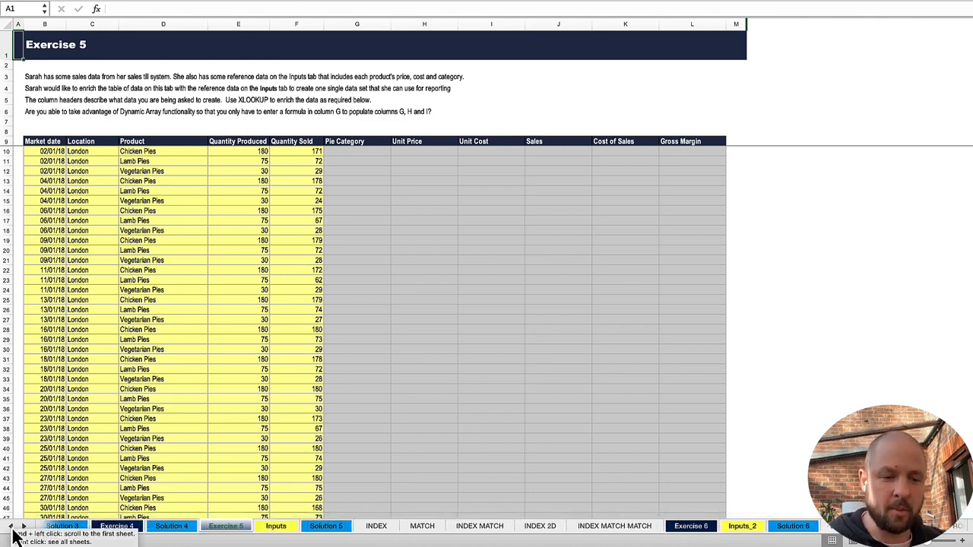
{"action": "left_click", "coordinate": [11, 526]}
{"action": "left_click", "coordinate": [11, 526]}
{"action": "left_click", "coordinate": [10, 526]}
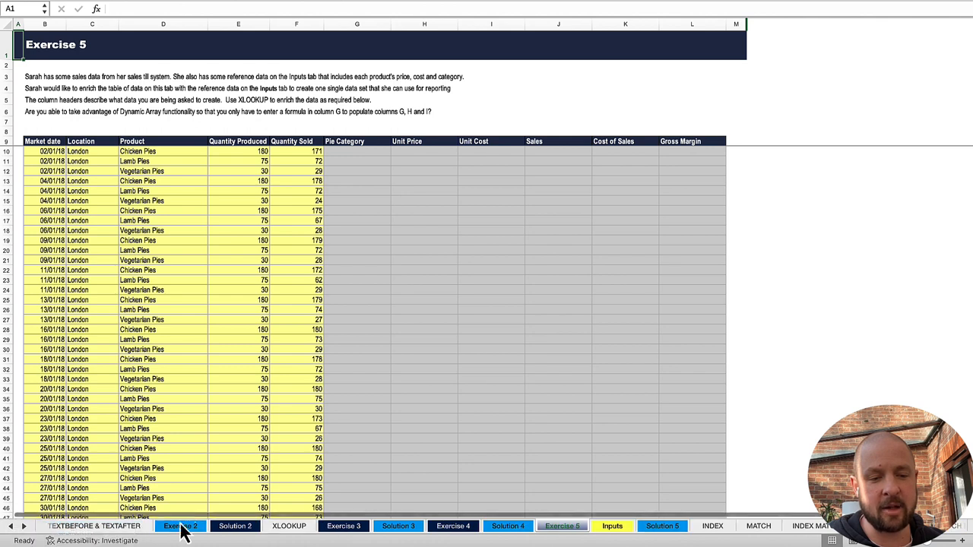